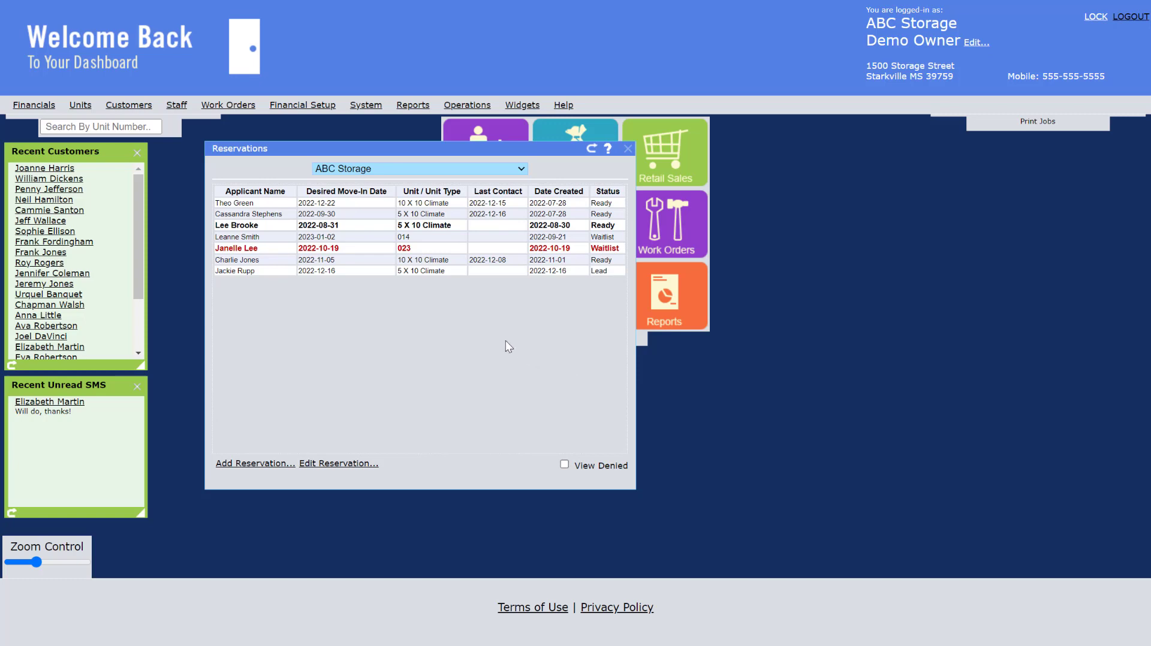
Open the reservation with the 2022-12-22 move-in date for editing and review its source, dates, priority and unit details
click(437, 226)
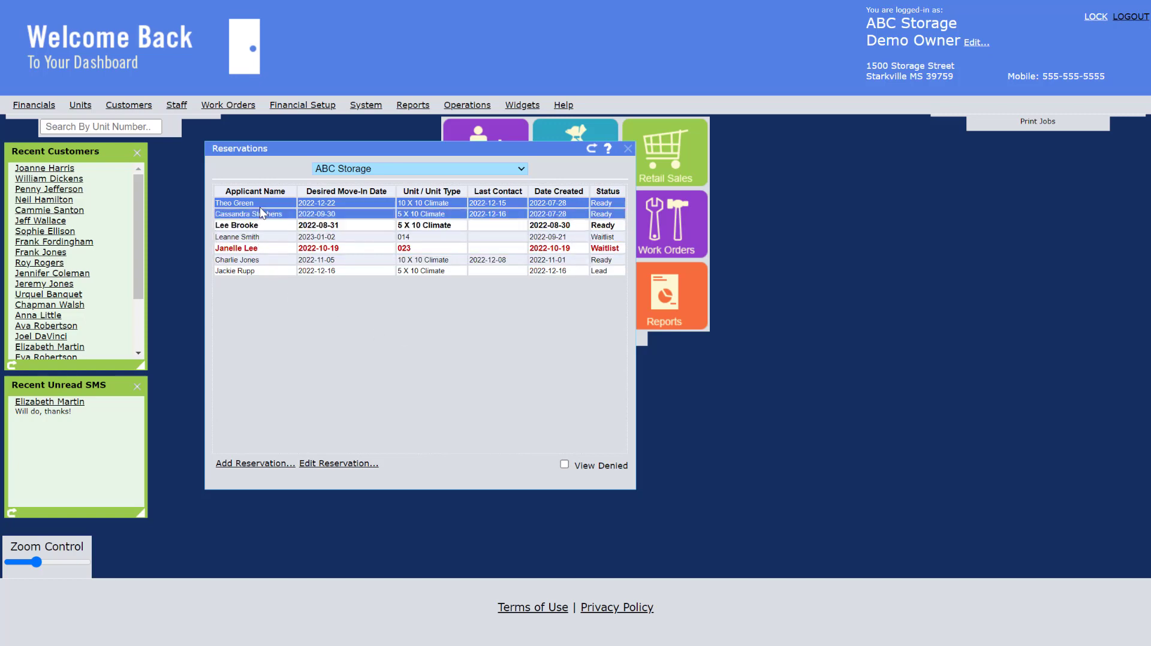
click(358, 463)
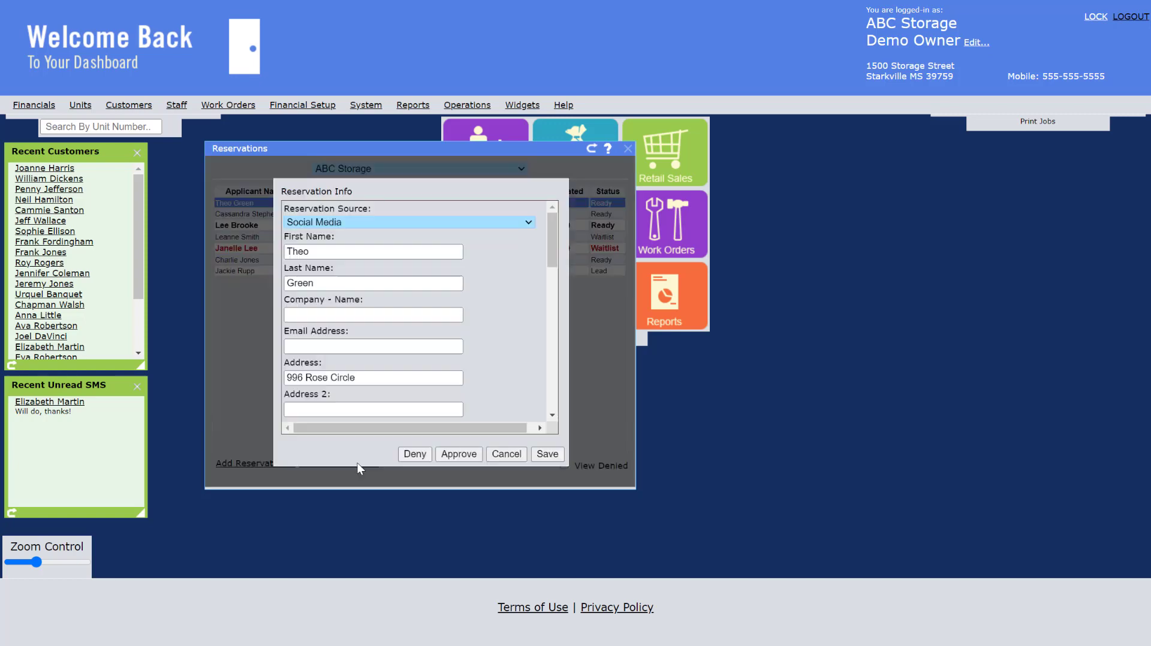
click(496, 222)
click(493, 226)
drag(557, 247, 543, 340)
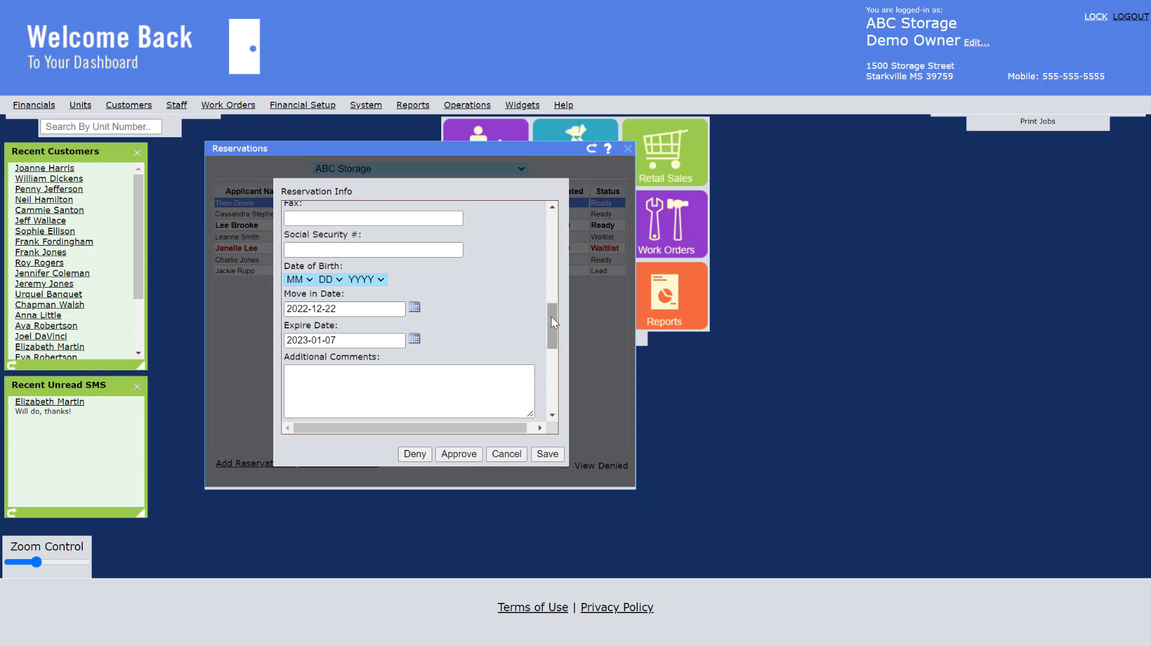
drag(551, 317, 551, 348)
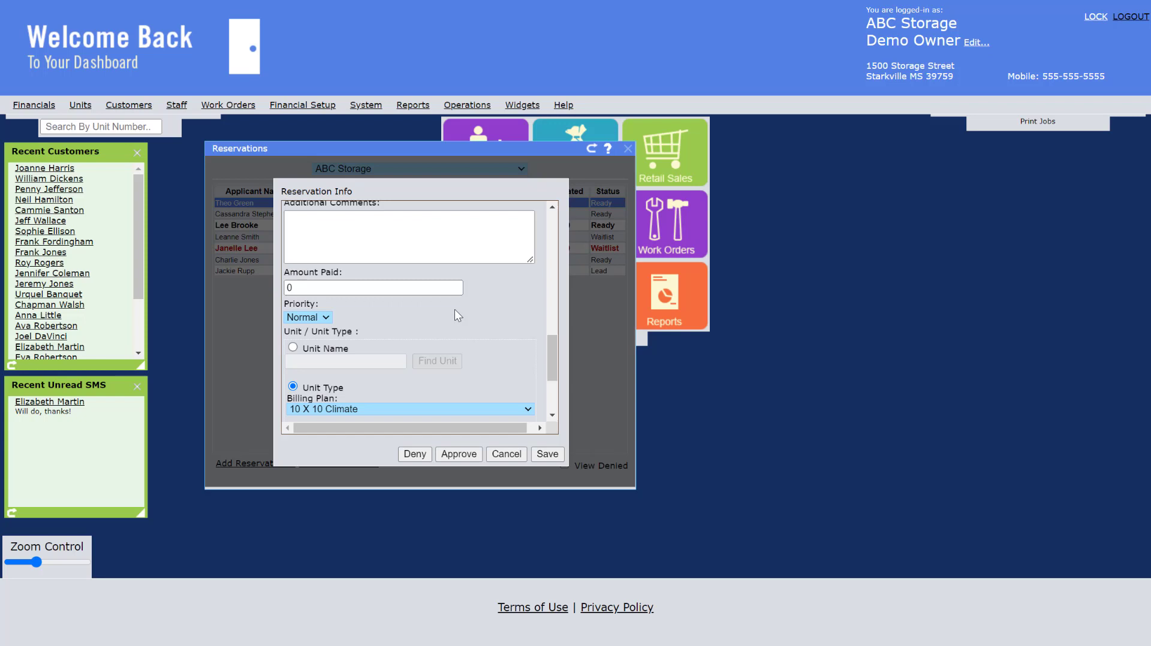
scroll(553, 354, down, 2)
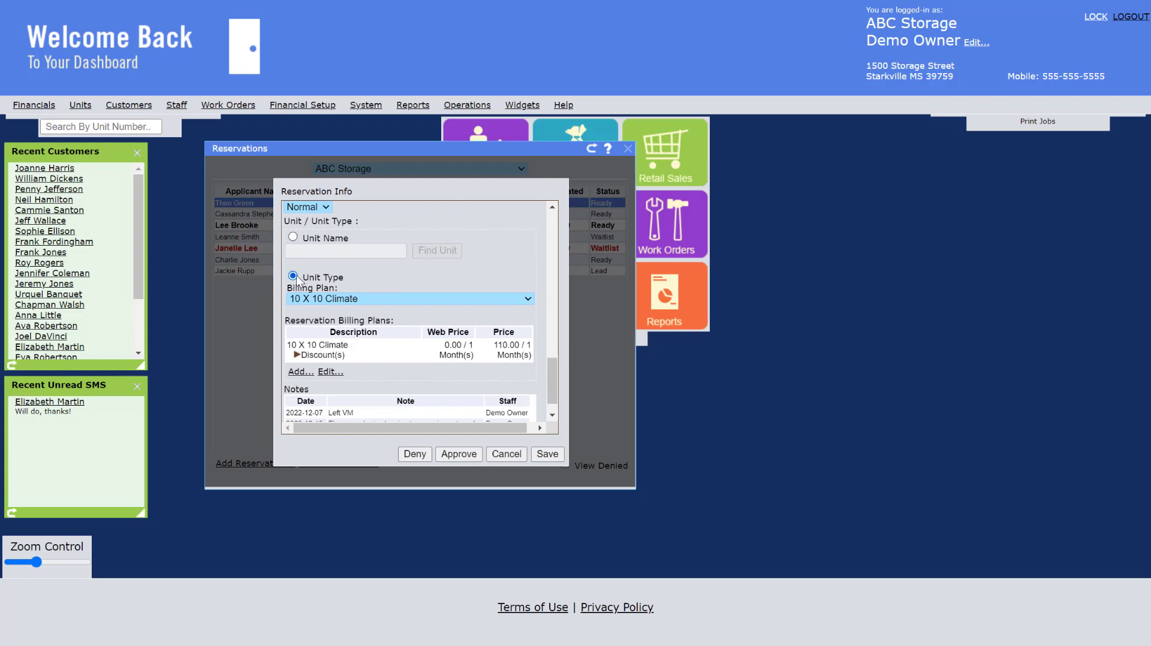
Reserve by unit type instead of unit name and set the reservation's billing plan to 5 X 10 Non Climate
click(294, 237)
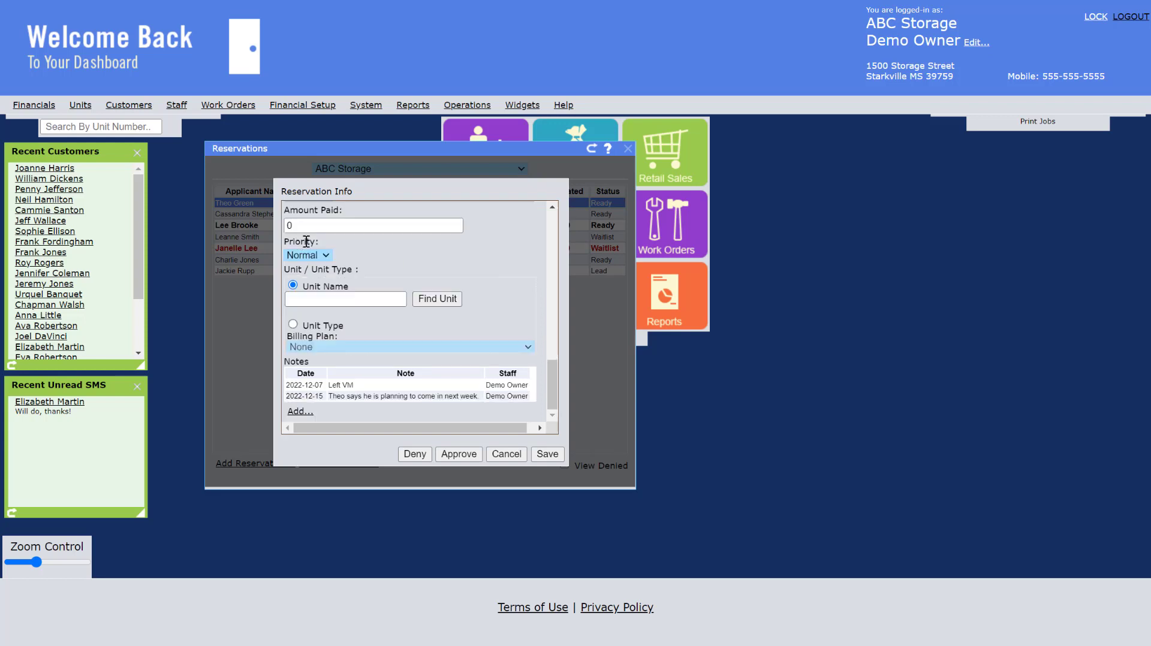
click(358, 297)
click(389, 327)
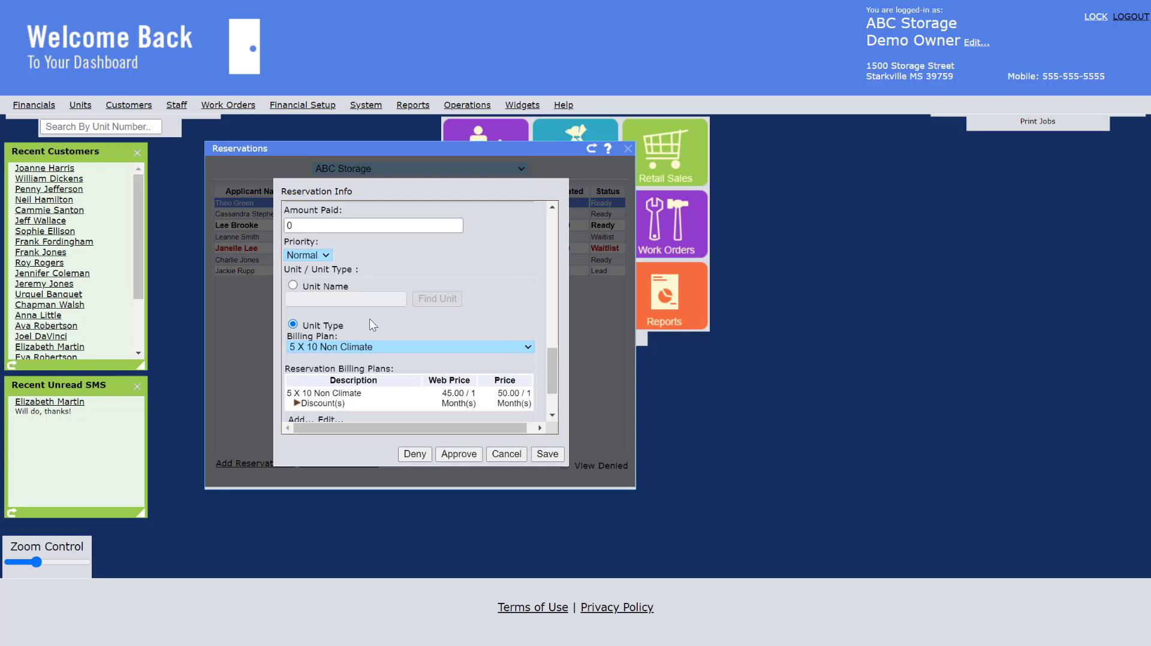
click(363, 349)
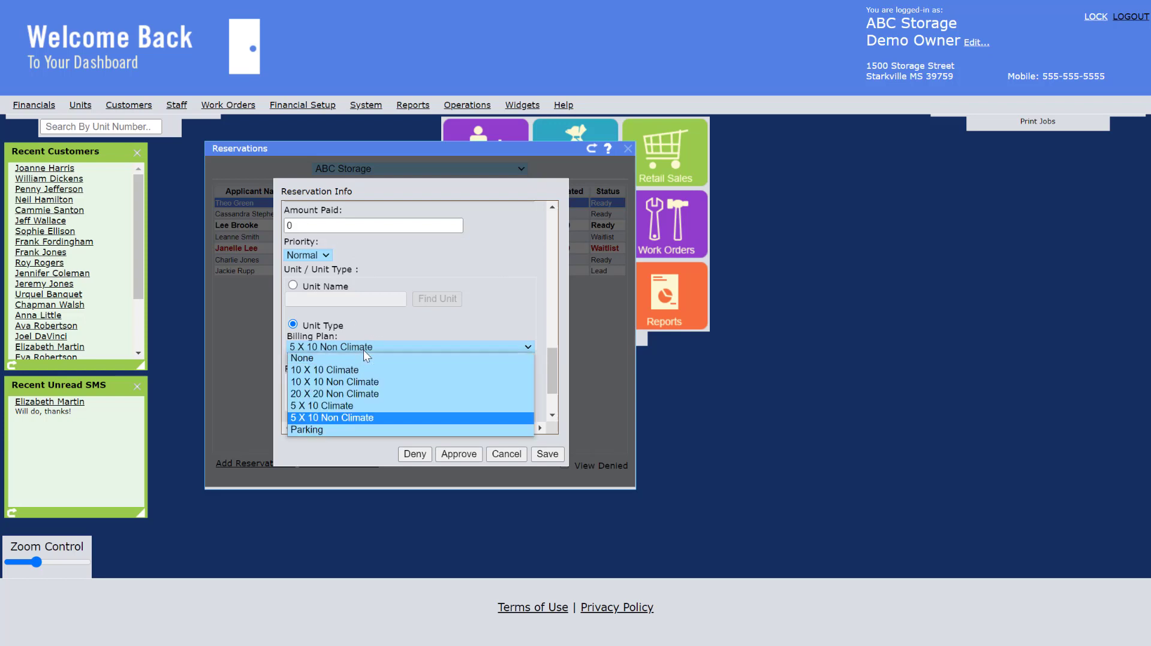
click(365, 417)
scroll(496, 257, down, 2)
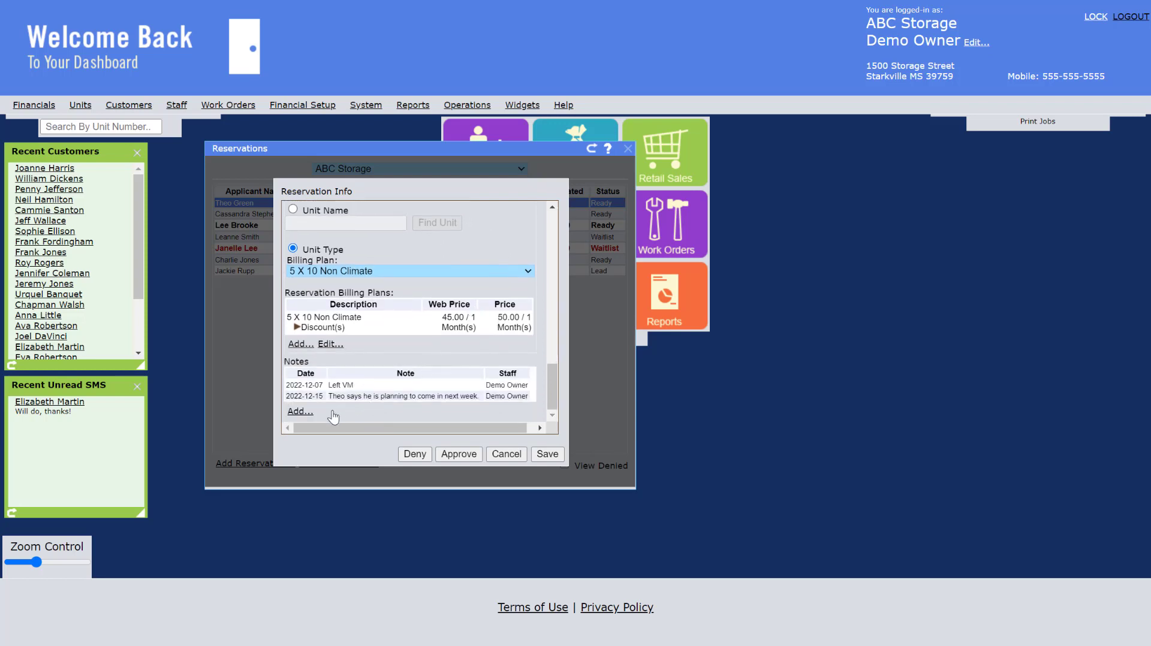
Add the note "Customer called" to the reservation and save the reservation
click(301, 412)
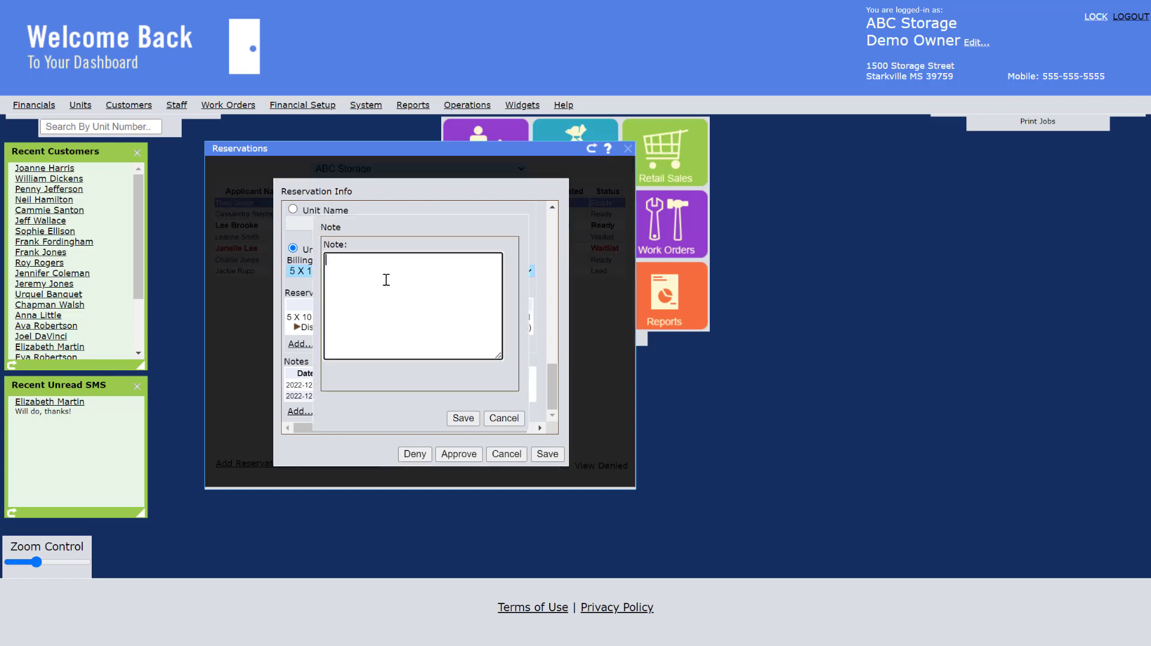
text(Customer all)
key(BackSpace)
key(BackSpace)
key(BackSpace)
text(called)
click(461, 418)
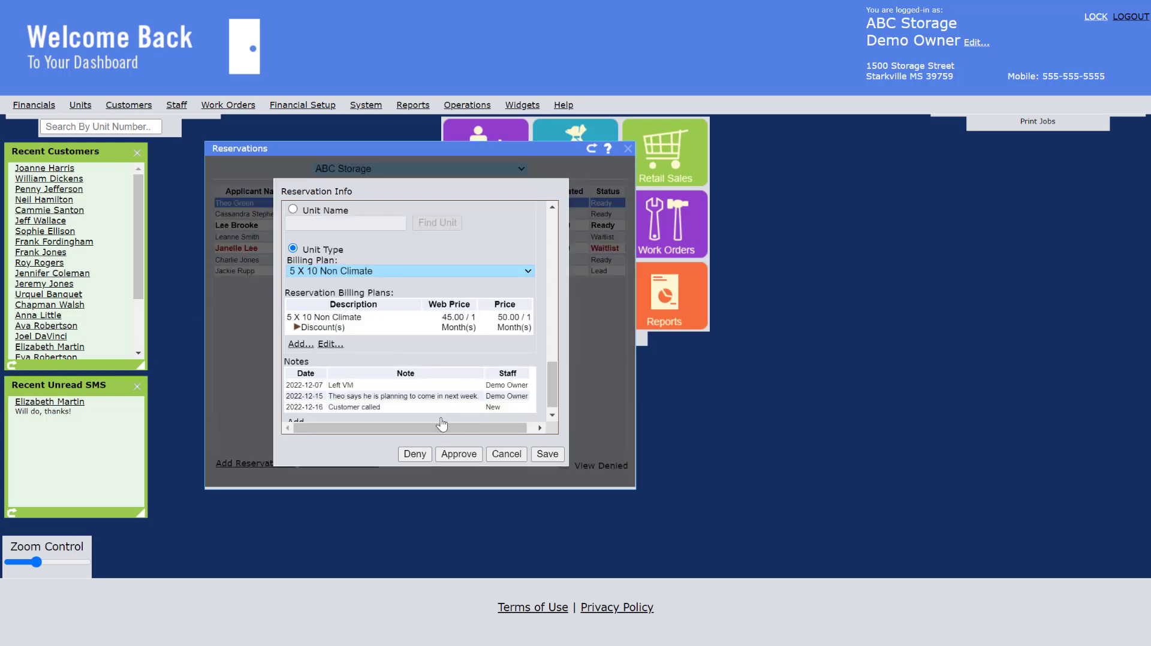
click(547, 453)
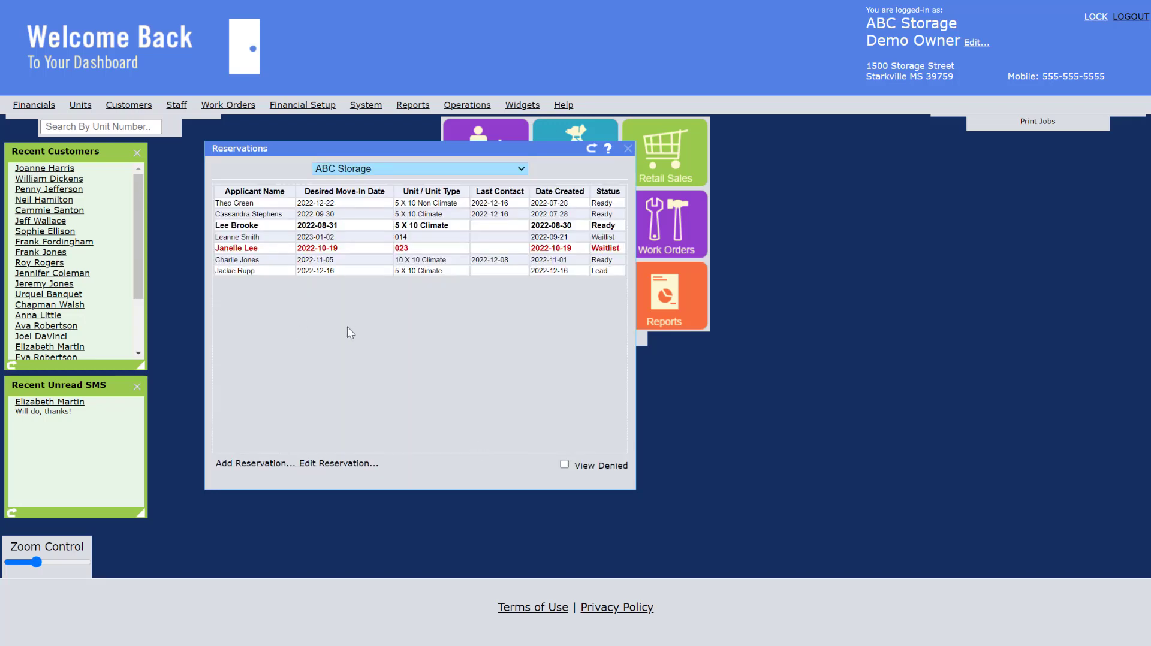
Open the reservation with the 2022-09-30 move-in date and approve it to start a new customer record
click(382, 215)
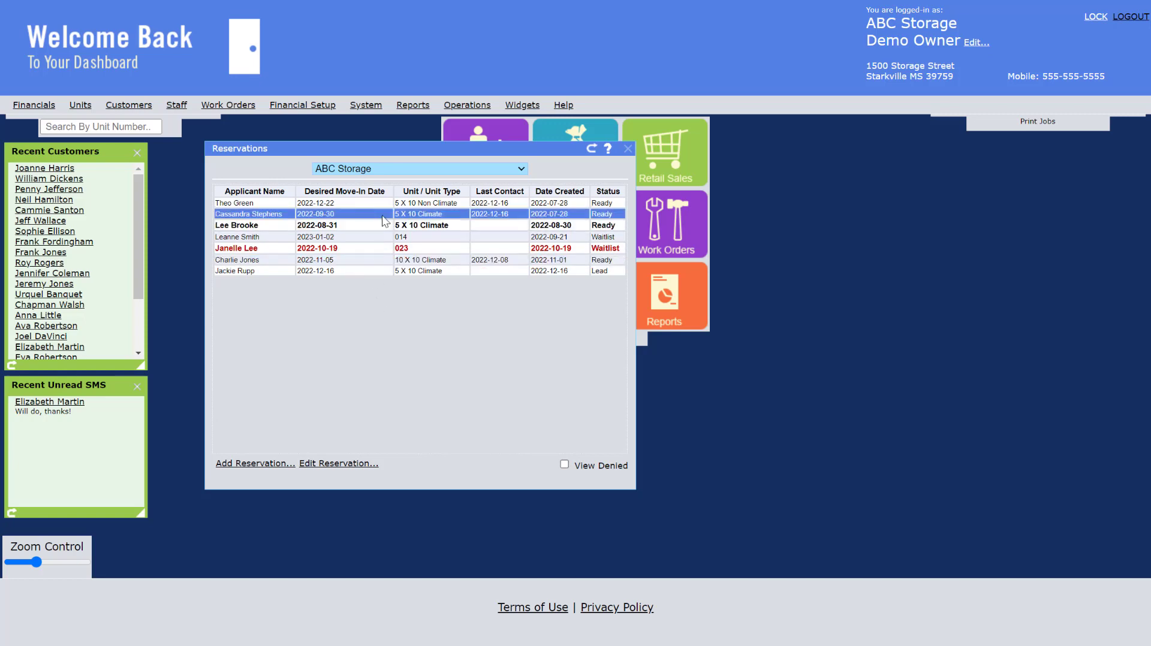
click(348, 464)
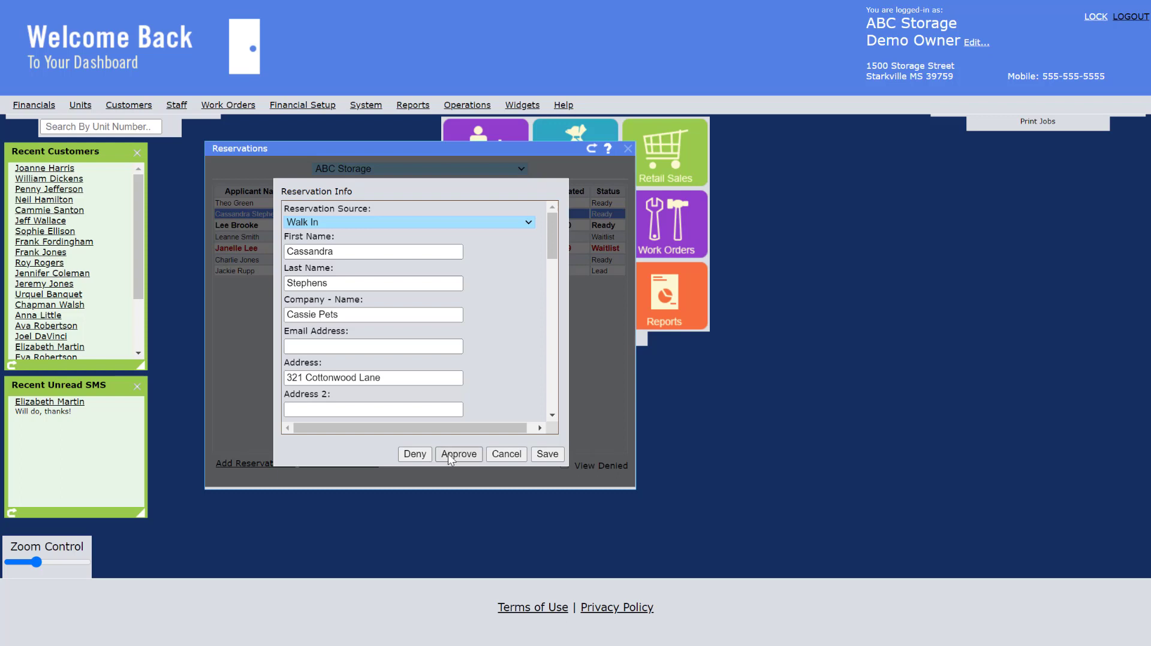
click(450, 454)
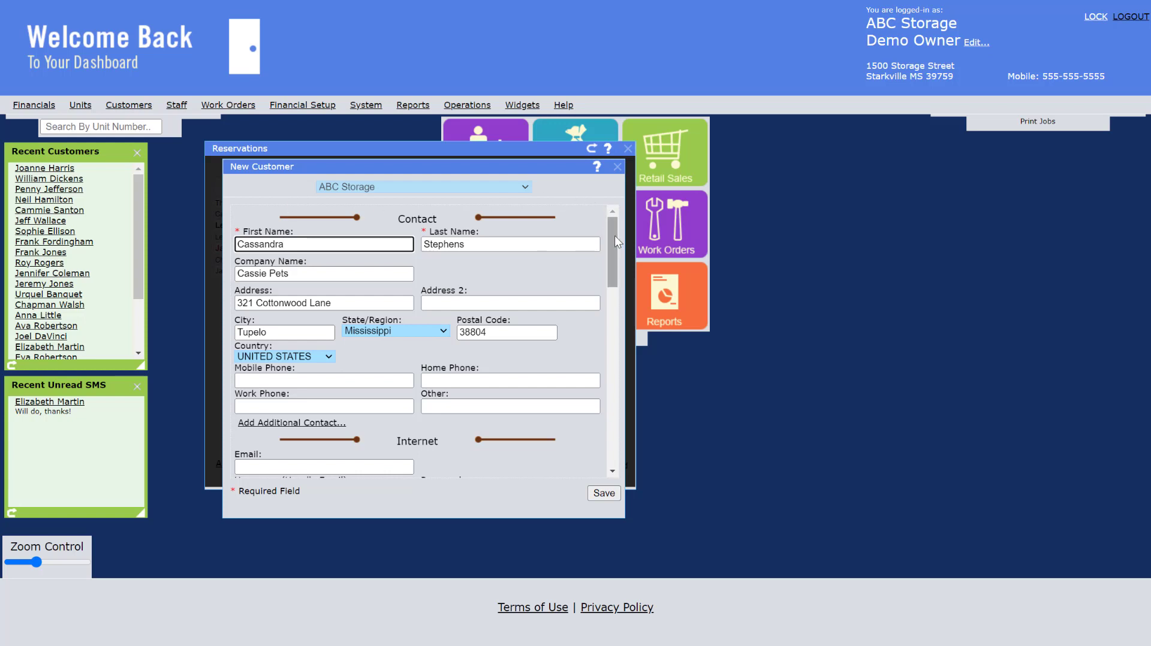
Assign unit 012 to the new customer and save the record, closing the payment entry without making a payment
drag(614, 232, 606, 407)
click(283, 347)
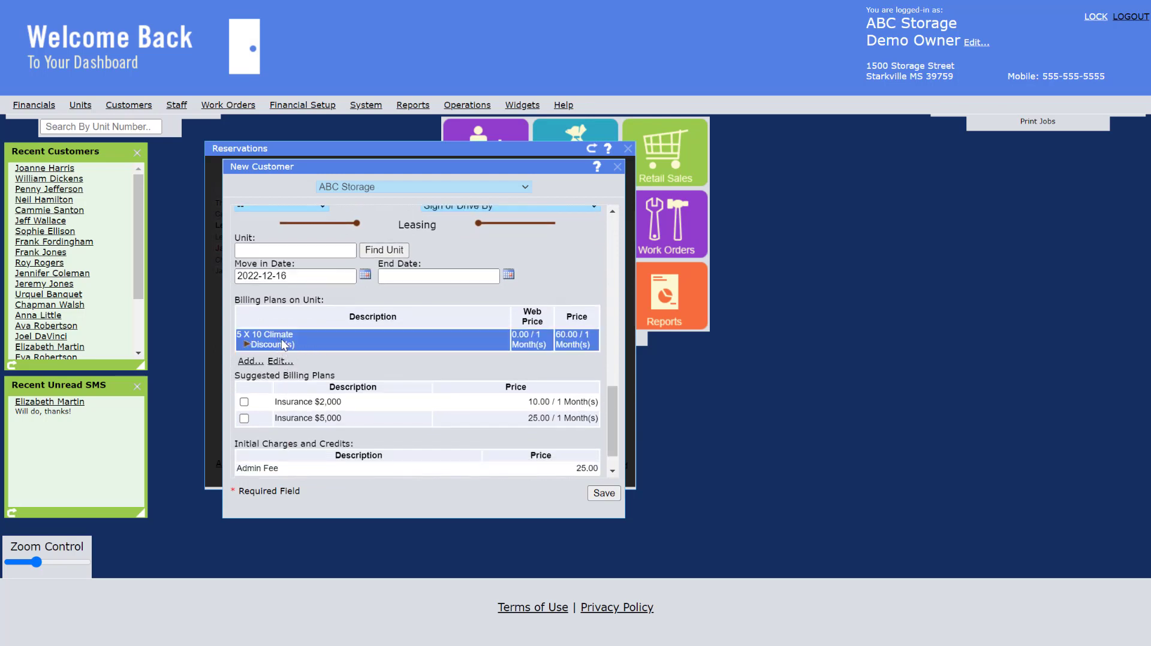
click(387, 250)
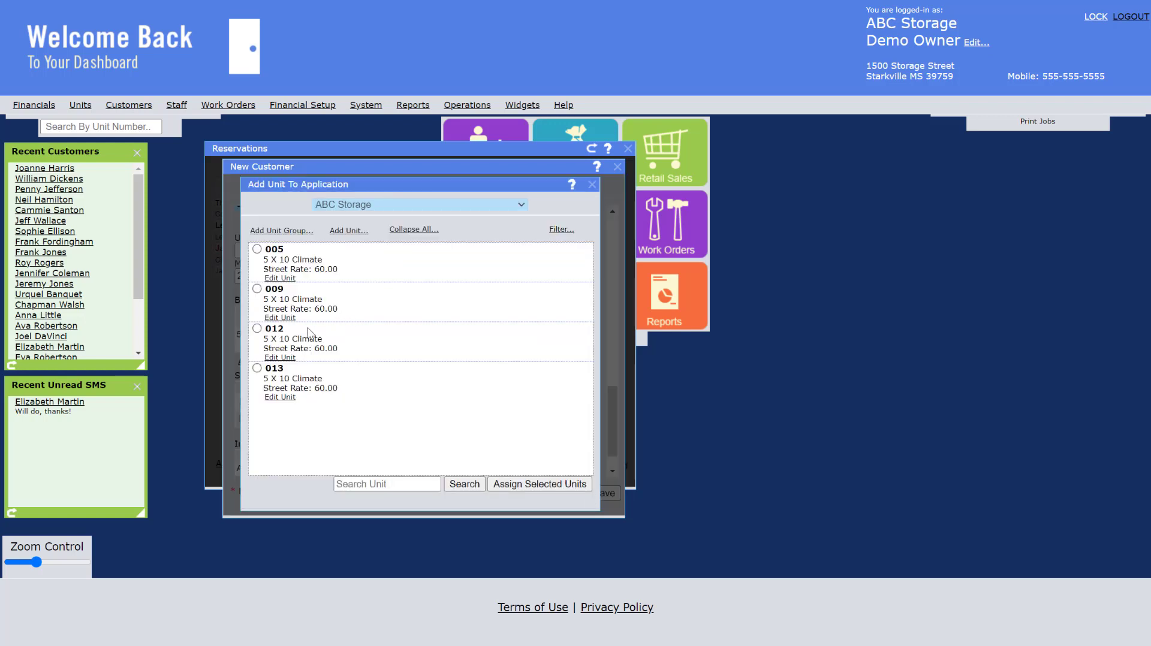
click(256, 329)
click(540, 484)
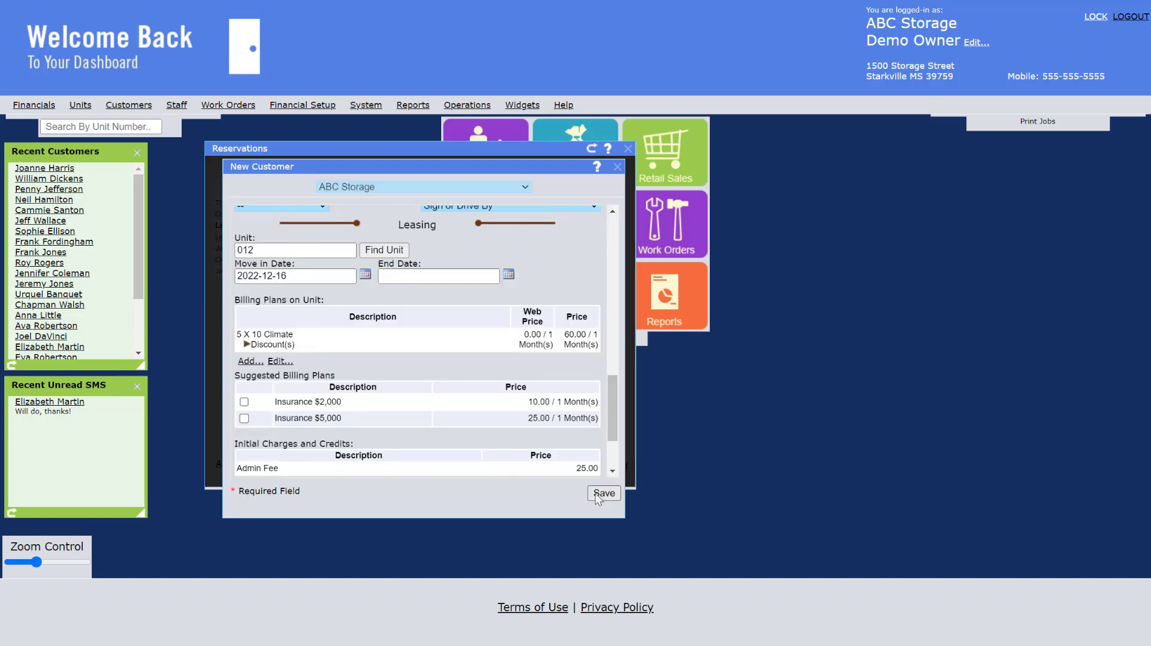
click(595, 495)
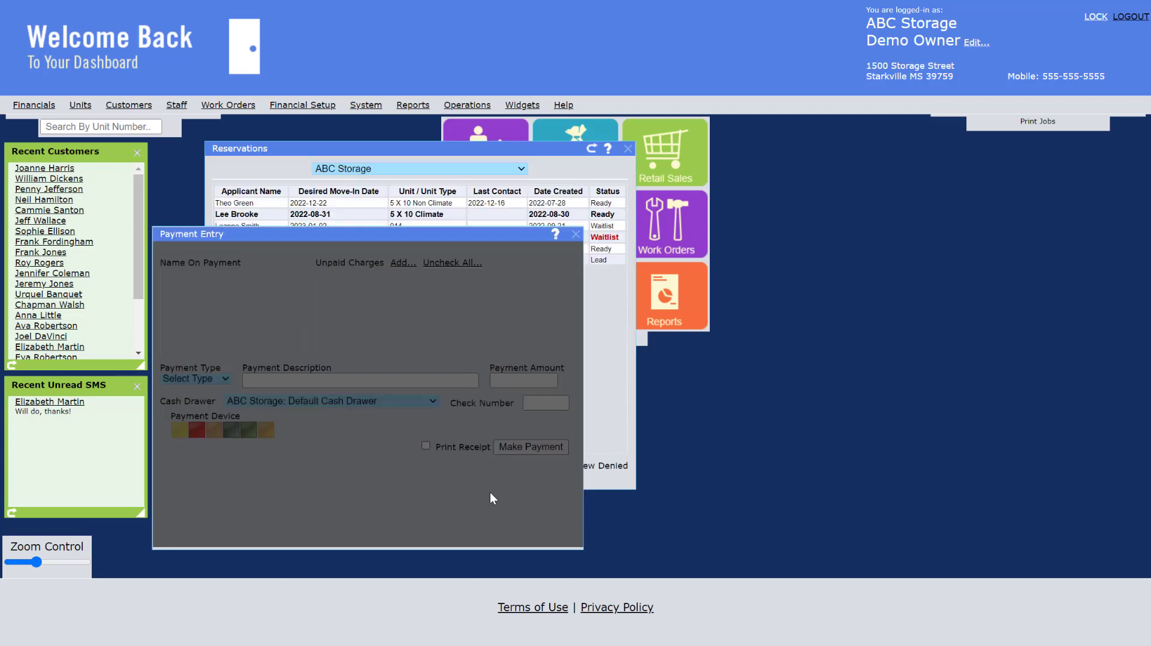
click(577, 233)
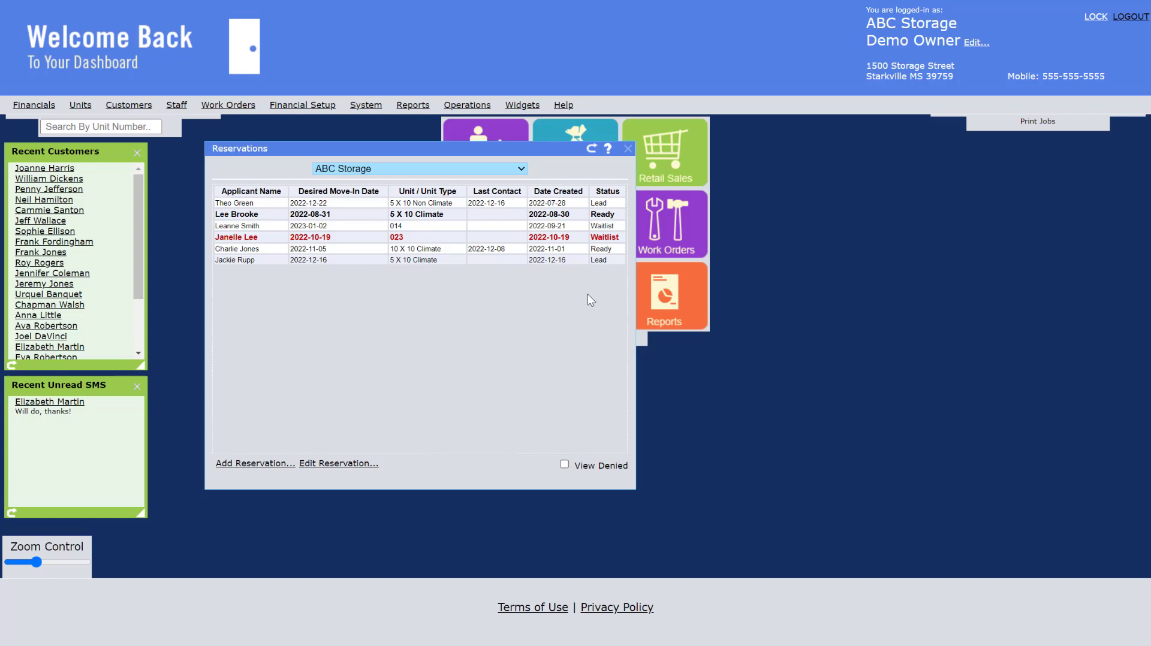
click(610, 262)
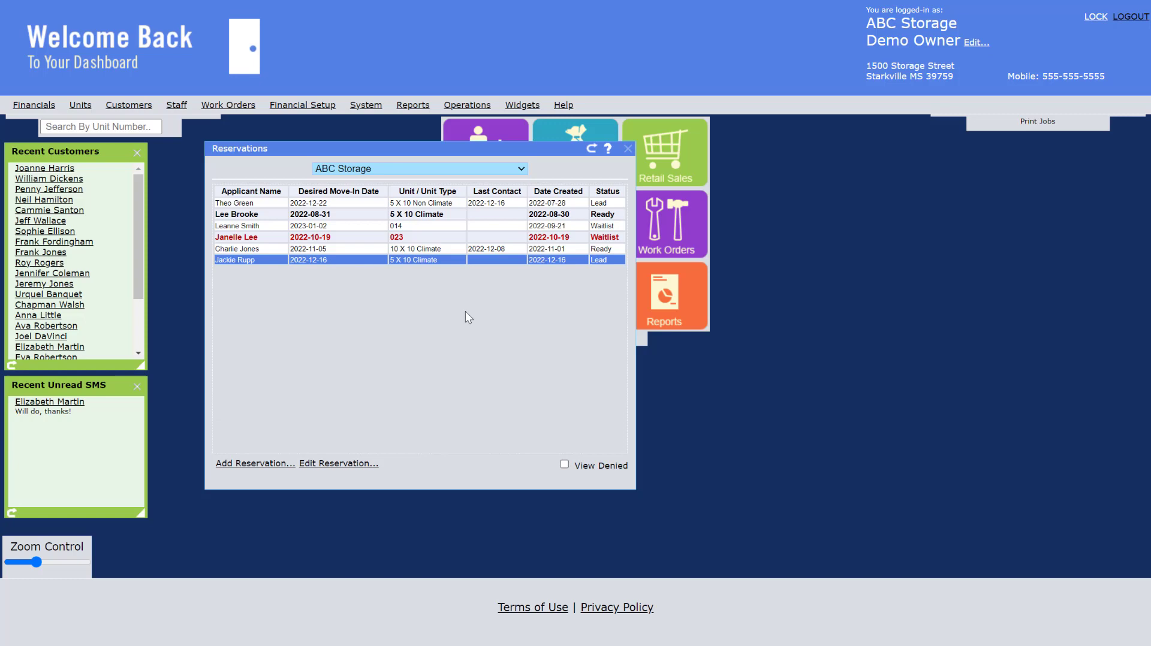
Run the Price Impact Street report with XYZ Storage excluded, and view the generated report before closing it
click(667, 281)
drag(723, 125, 744, 253)
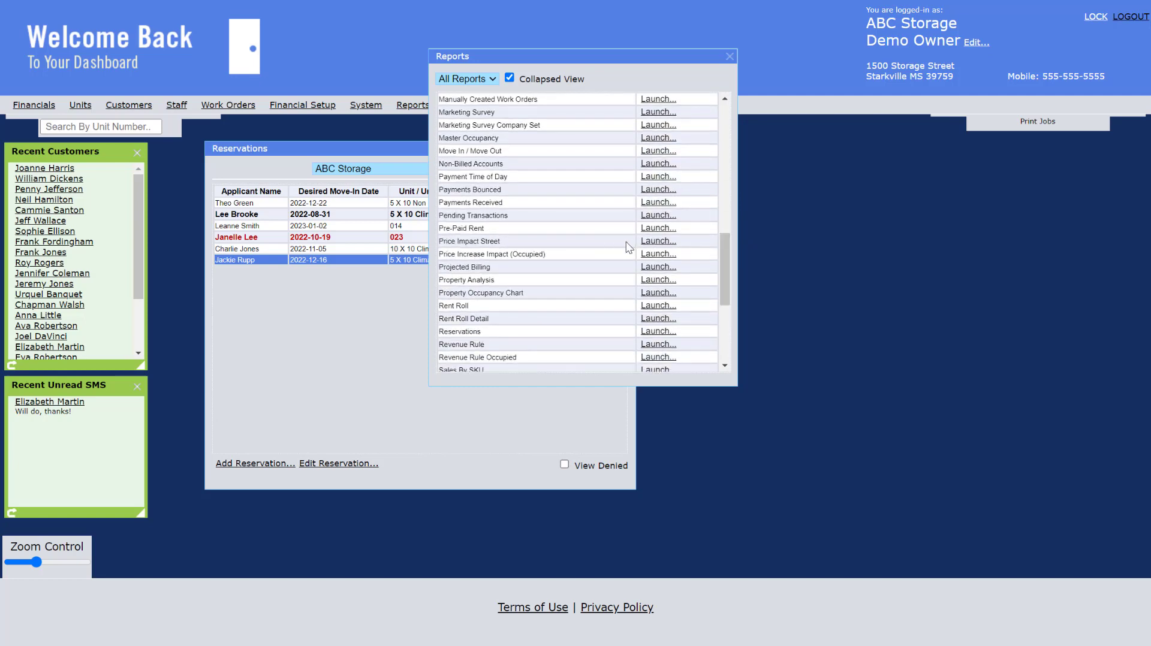
click(657, 248)
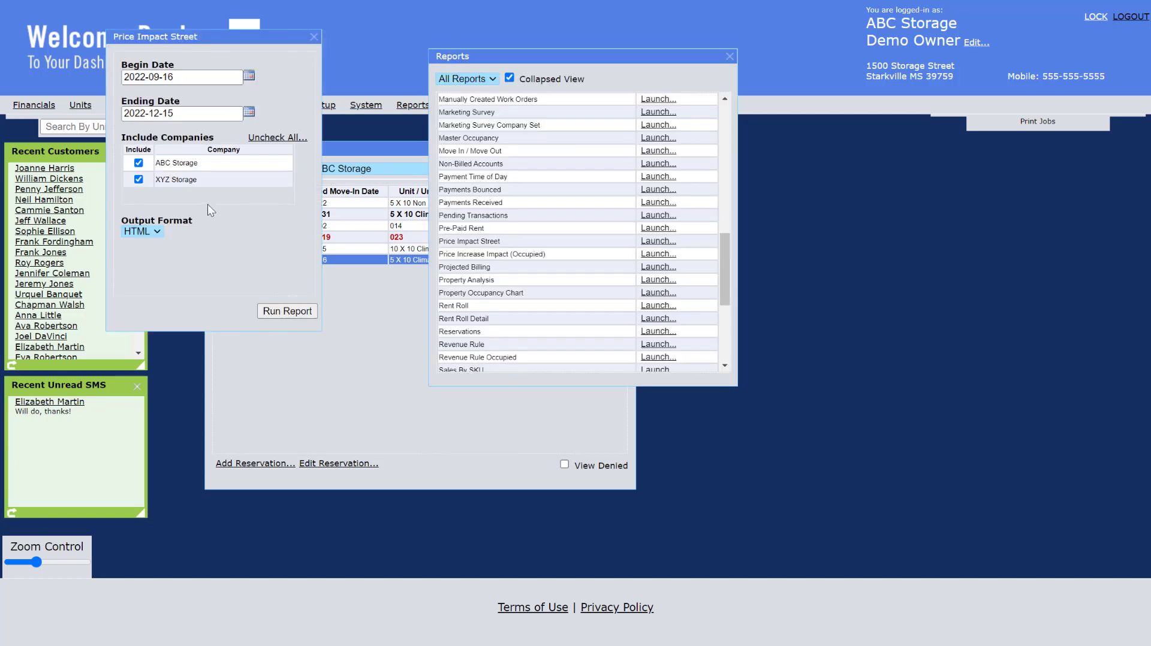
click(139, 179)
click(309, 312)
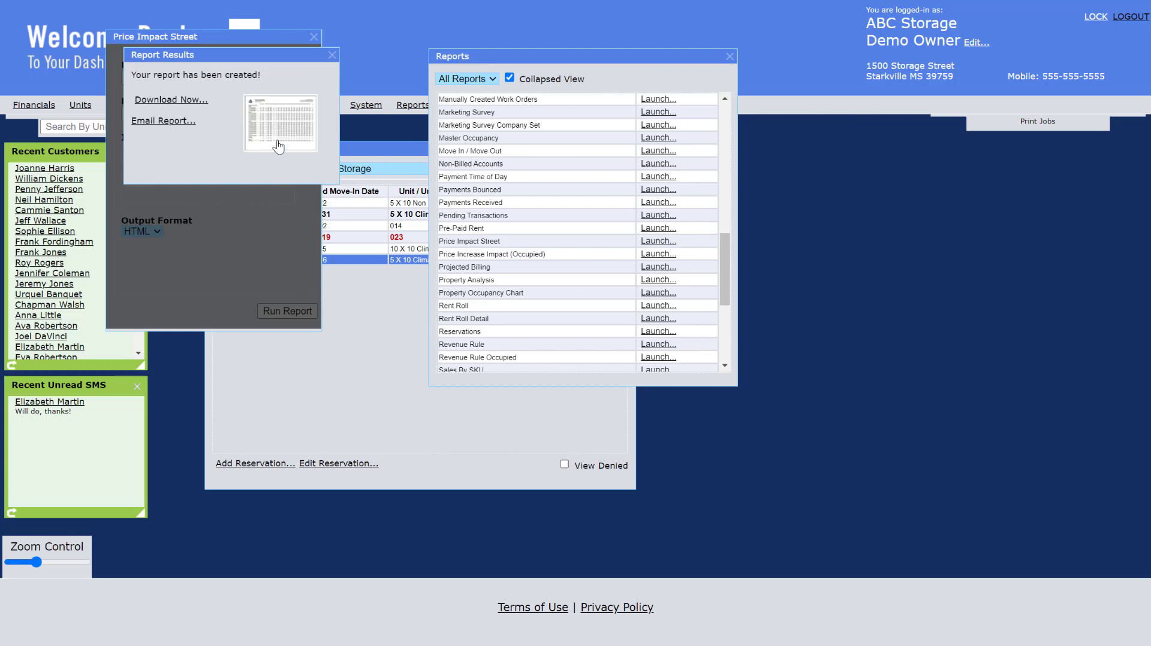
click(277, 146)
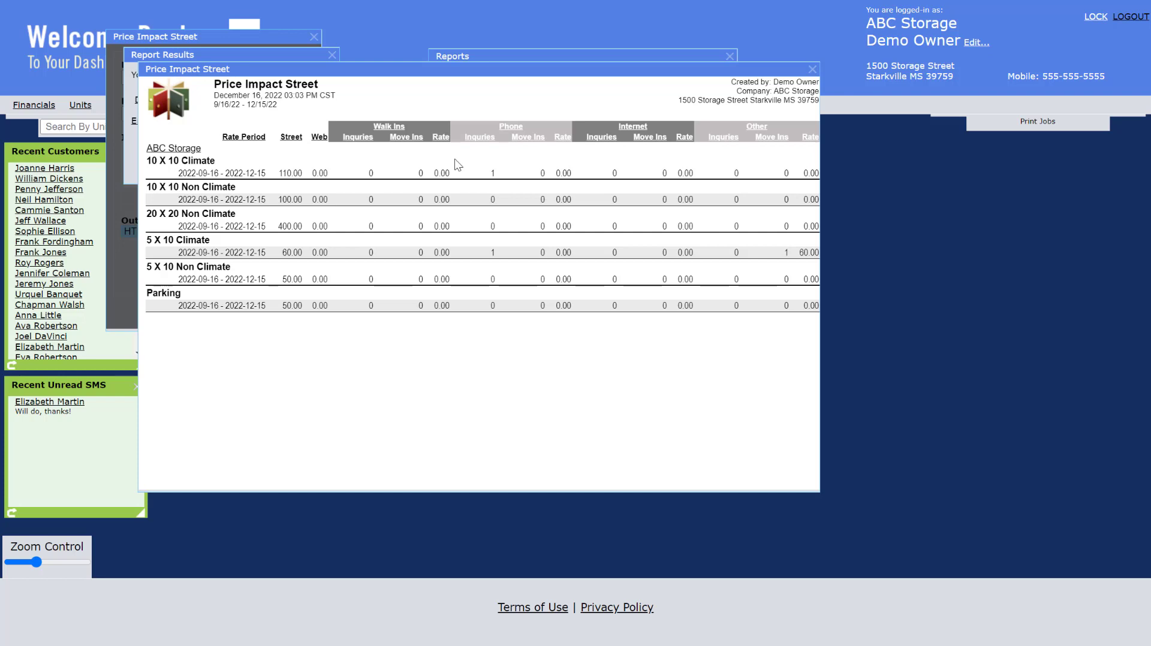
click(813, 70)
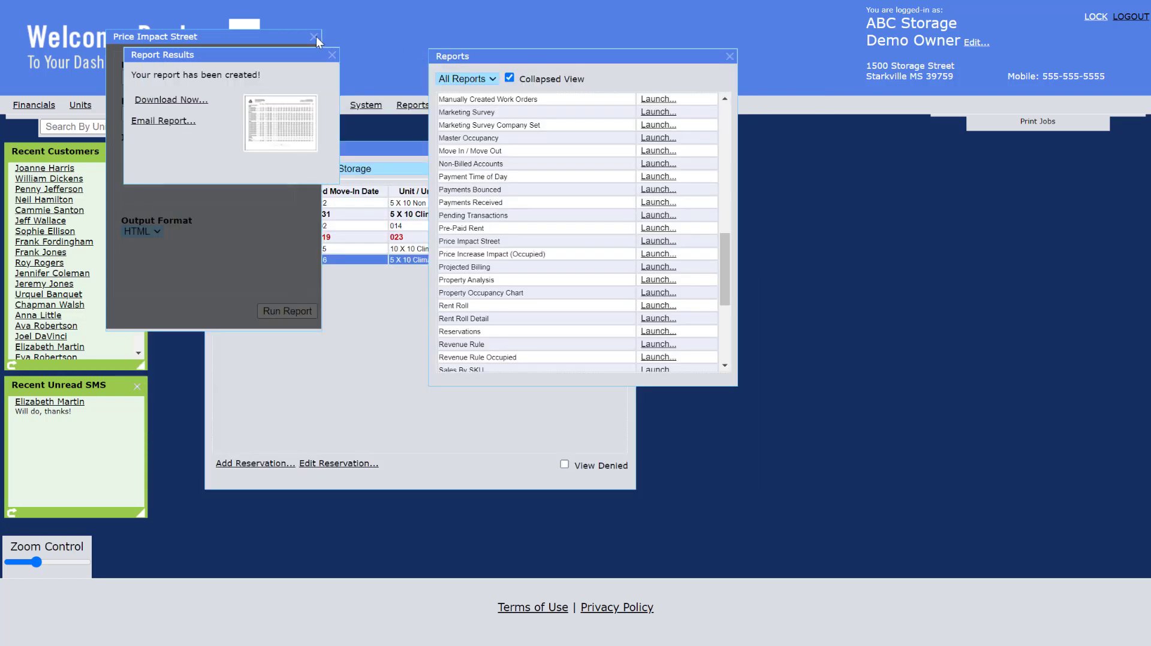